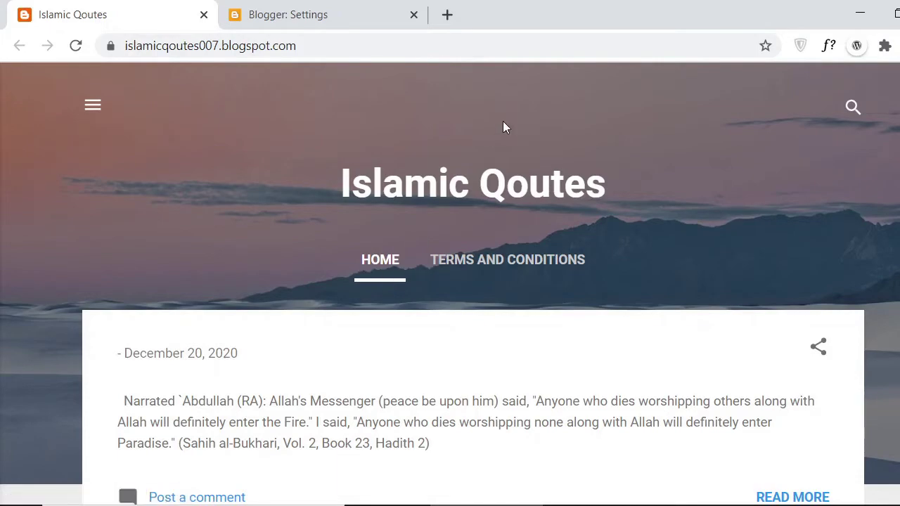
Search 'google search console' in a new tab and open the Google Search Console Tools result
{"action": "scroll", "coordinate": [510, 127], "scroll_direction": "down", "scroll_amount": 10}
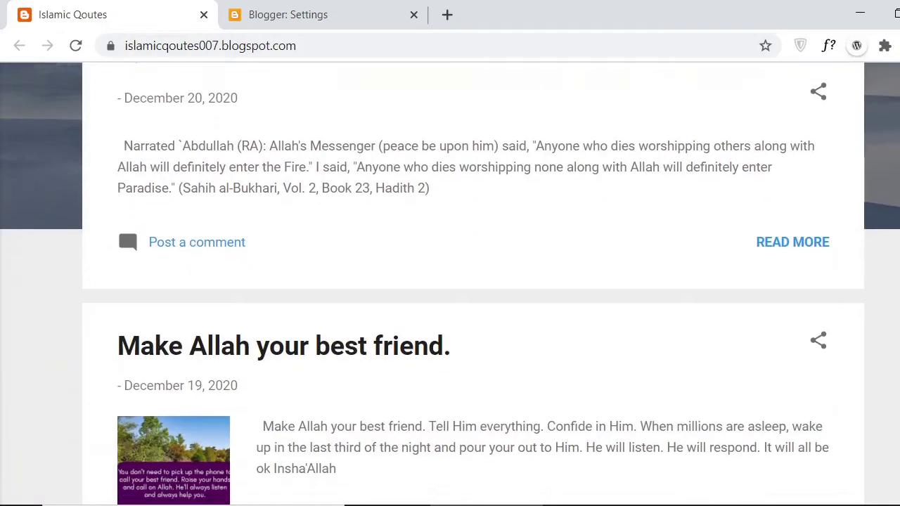
{"action": "scroll", "coordinate": [473, 287], "scroll_direction": "down", "scroll_amount": 15}
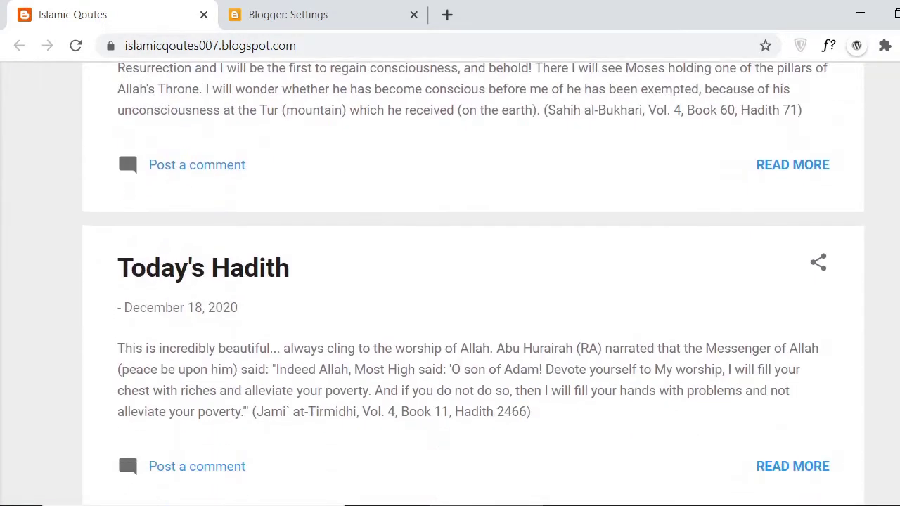
{"action": "scroll", "coordinate": [126, 267], "scroll_direction": "up", "scroll_amount": 20}
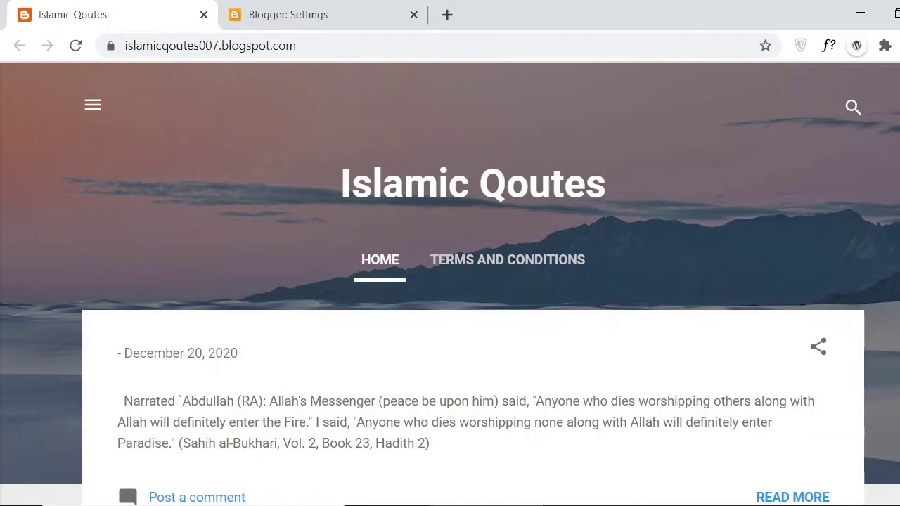
{"action": "left_click", "coordinate": [446, 14]}
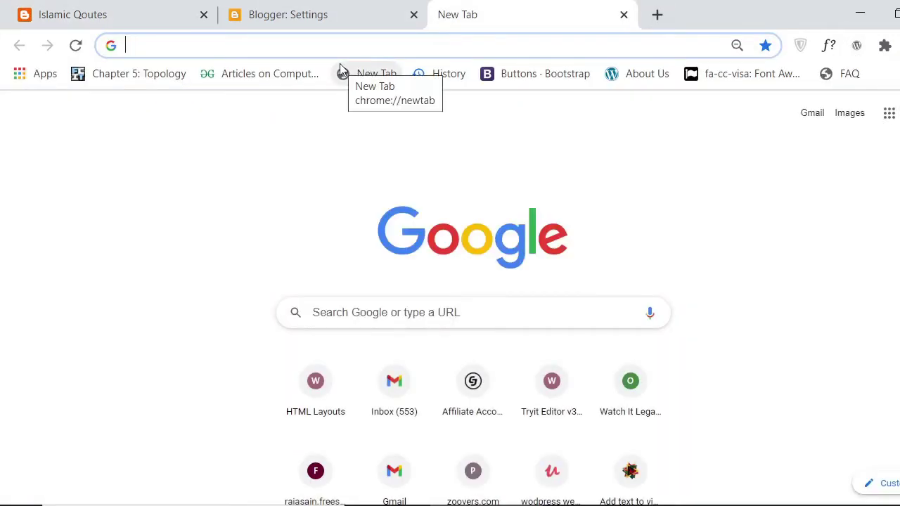
{"action": "type", "text": "goog"}
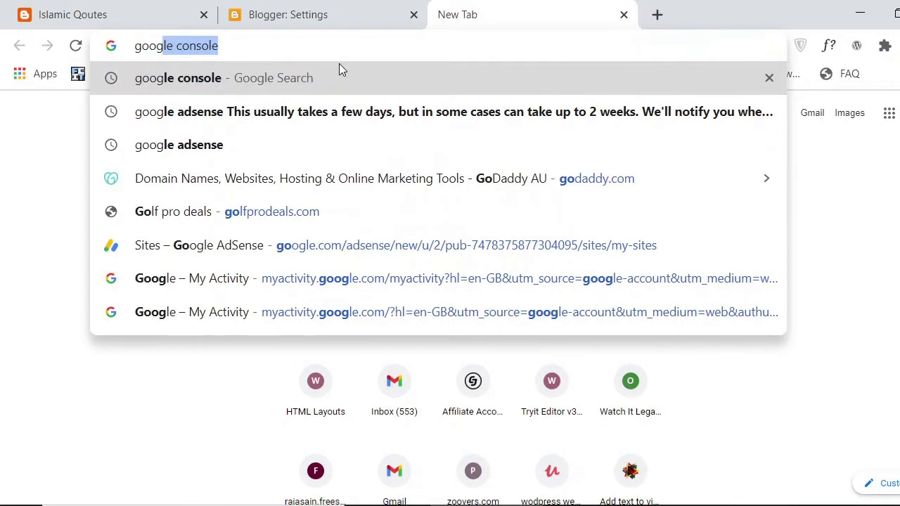
{"action": "type", "text": "le se"}
{"action": "key", "text": "Return"}
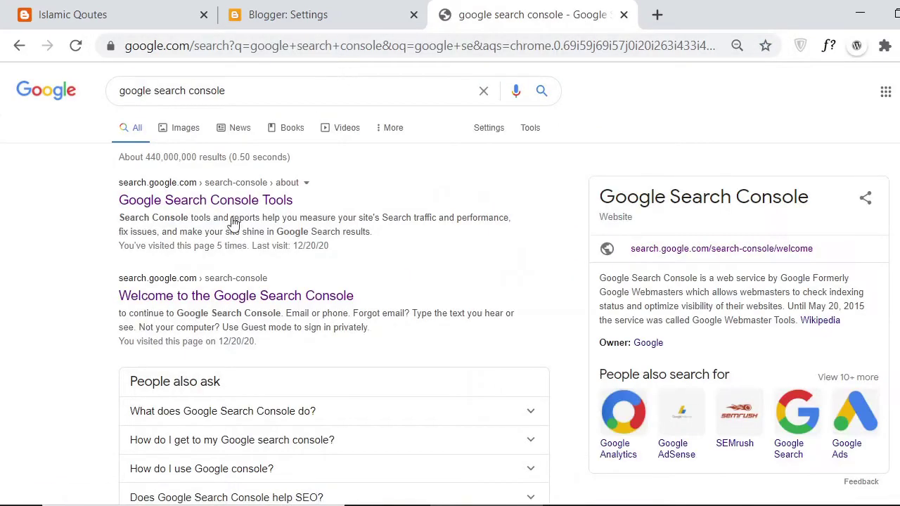
{"action": "left_click", "coordinate": [175, 211]}
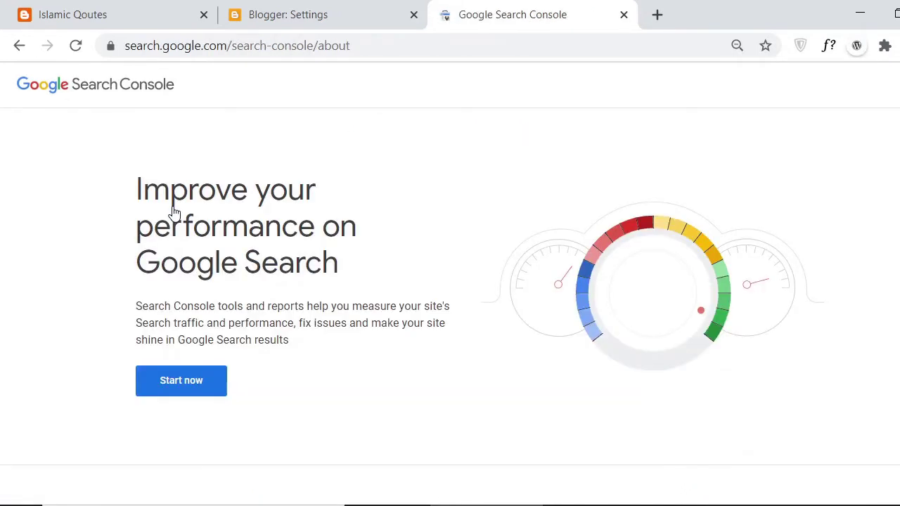
Start Search Console and bring up the islamicqoutes007 blogspot property's Overview via the property list
{"action": "left_click", "coordinate": [199, 385]}
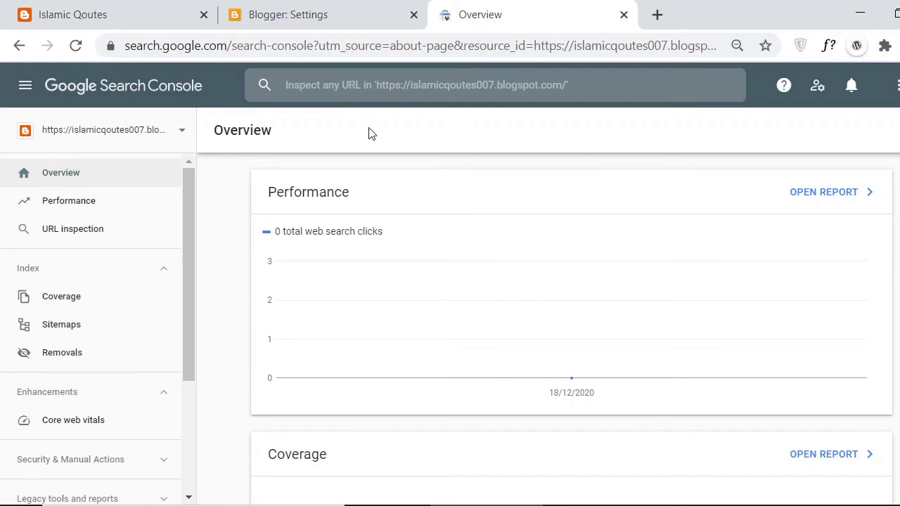
{"action": "left_click", "coordinate": [164, 139]}
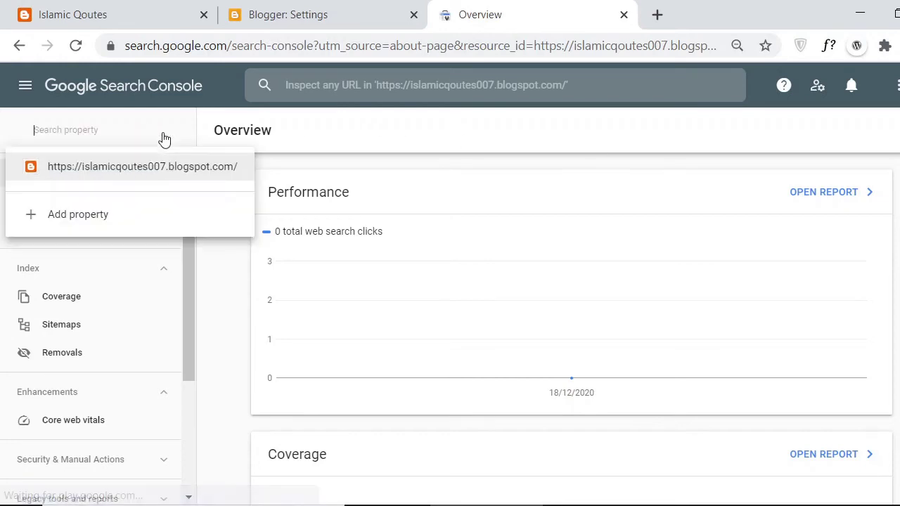
{"action": "left_click", "coordinate": [116, 219]}
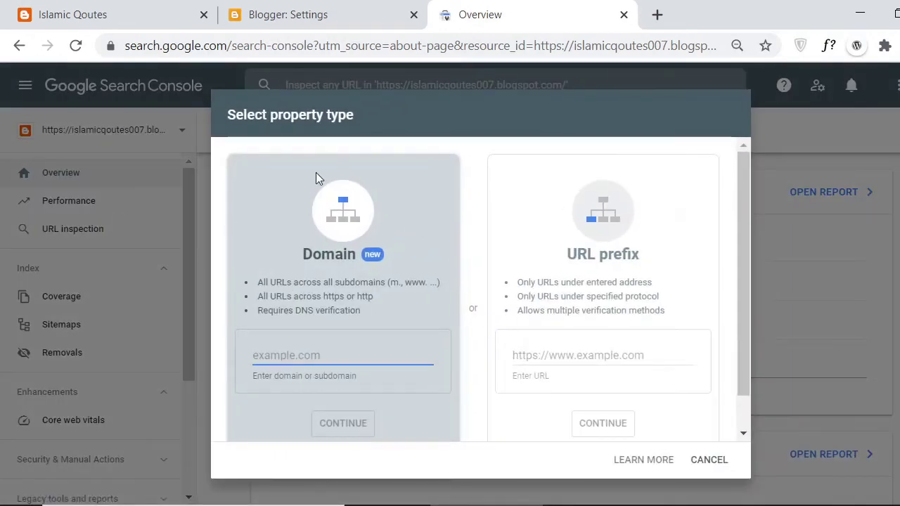
{"action": "left_click", "coordinate": [145, 9]}
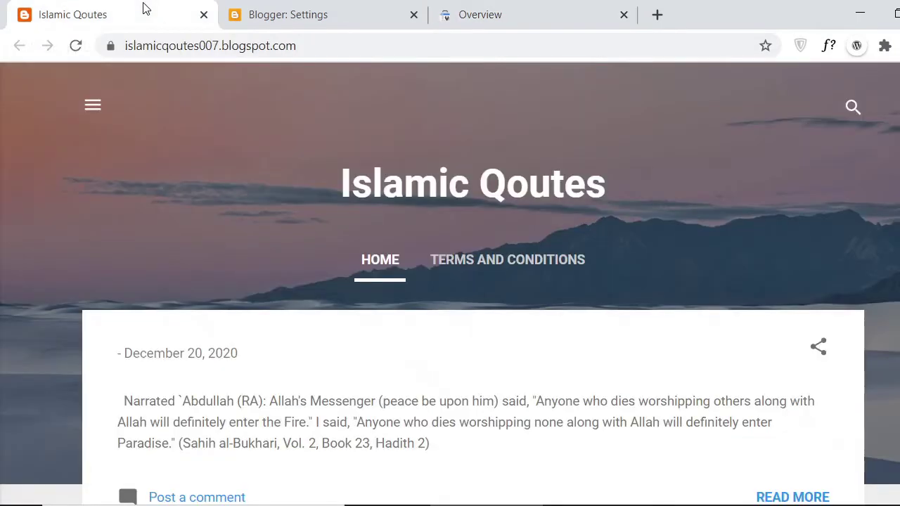
{"action": "left_click", "coordinate": [168, 54]}
{"action": "key", "text": "ctrl+c"}
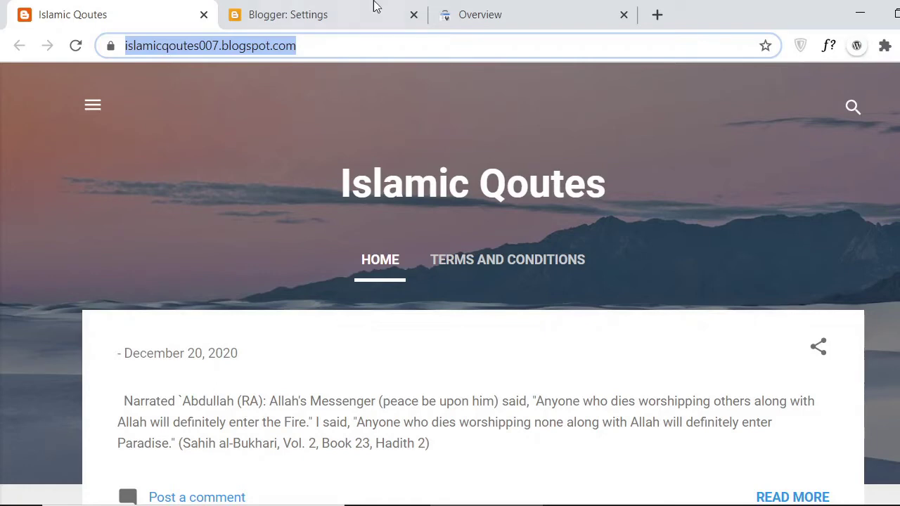
{"action": "left_click", "coordinate": [468, 14]}
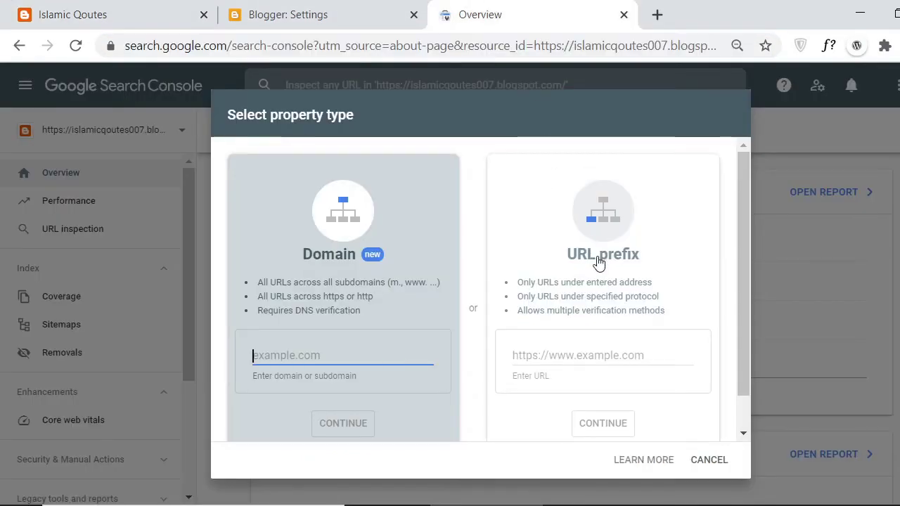
{"action": "left_click", "coordinate": [599, 278]}
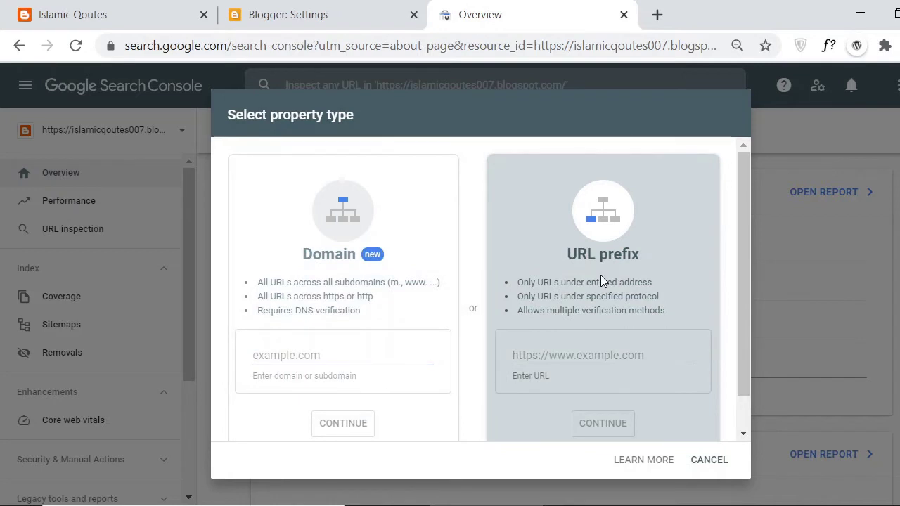
{"action": "left_click", "coordinate": [586, 364]}
{"action": "key", "text": "ctrl+v"}
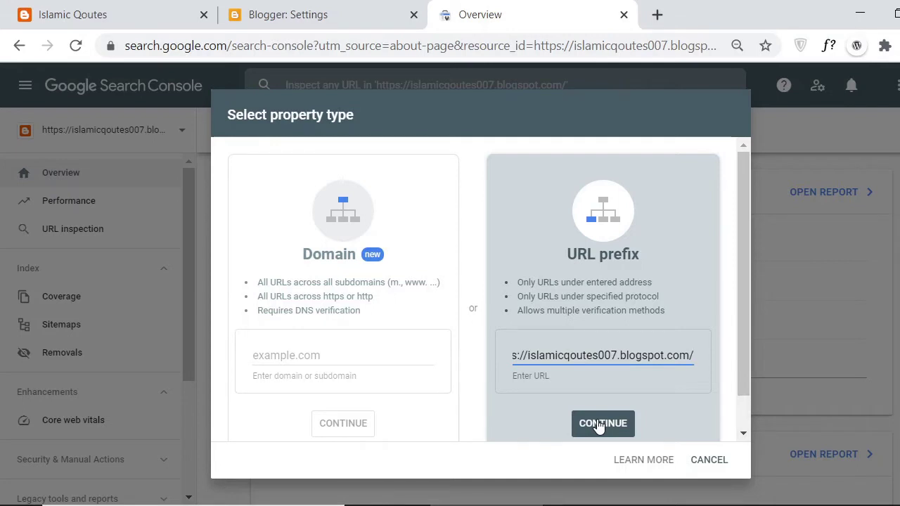
{"action": "left_click", "coordinate": [712, 468]}
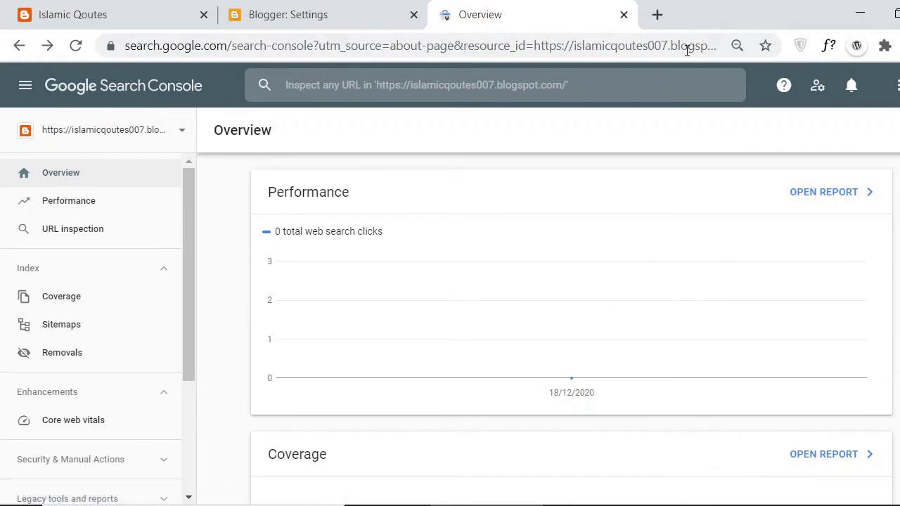
Search 'blogger sitemap generator' in a new tab and open the labnol.org Blogger Sitemap result
{"action": "left_click", "coordinate": [656, 15]}
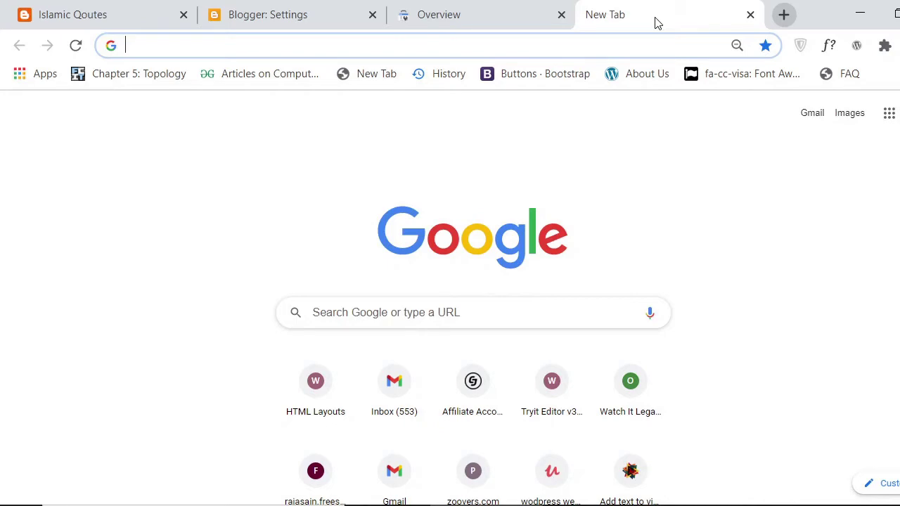
{"action": "type", "text": "blo"}
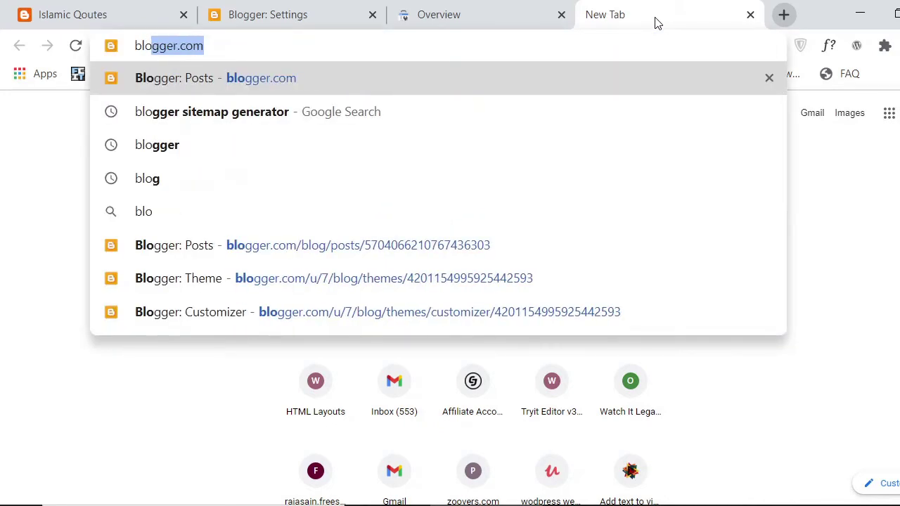
{"action": "key", "text": "Down"}
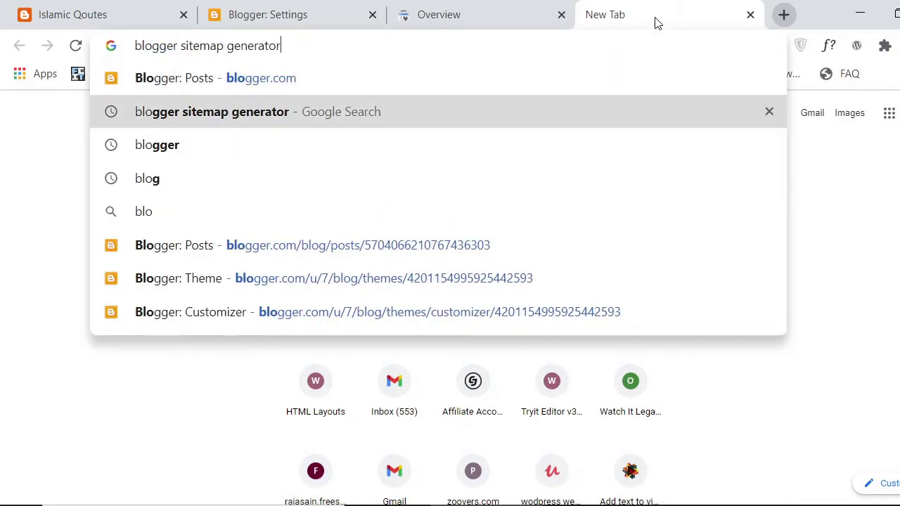
{"action": "key", "text": "Return"}
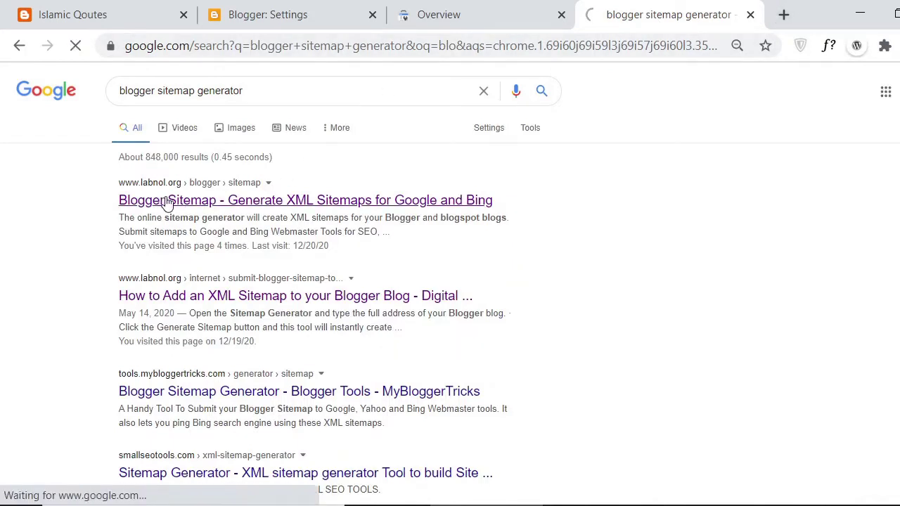
{"action": "left_click", "coordinate": [167, 203]}
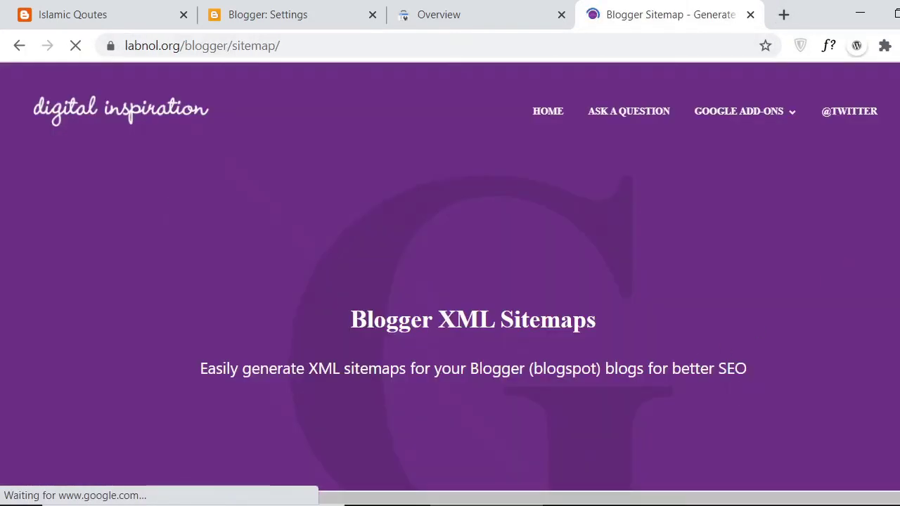
Clear the generator's sample link and copy the blog's full https address from its homepage
{"action": "scroll", "coordinate": [359, 309], "scroll_direction": "down", "scroll_amount": 5}
{"action": "left_click", "coordinate": [359, 309]}
{"action": "key", "text": "BackSpace"}
{"action": "key", "text": "BackSpace"}
{"action": "key", "text": "BackSpace"}
{"action": "key", "text": "BackSpace"}
{"action": "key", "text": "BackSpace"}
{"action": "key", "text": "BackSpace"}
{"action": "key", "text": "BackSpace"}
{"action": "key", "text": "BackSpace"}
{"action": "key", "text": "BackSpace"}
{"action": "key", "text": "BackSpace"}
{"action": "key", "text": "BackSpace"}
{"action": "key", "text": "BackSpace"}
{"action": "key", "text": "BackSpace"}
{"action": "key", "text": "BackSpace"}
{"action": "key", "text": "BackSpace"}
{"action": "key", "text": "BackSpace"}
{"action": "key", "text": "BackSpace"}
{"action": "key", "text": "BackSpace"}
{"action": "key", "text": "BackSpace"}
{"action": "key", "text": "BackSpace"}
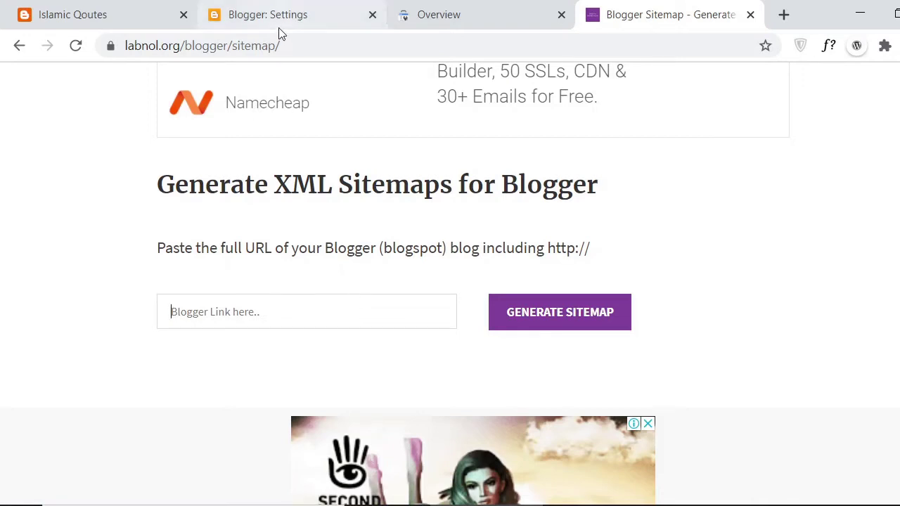
{"action": "left_click", "coordinate": [287, 8]}
{"action": "left_click", "coordinate": [32, 9]}
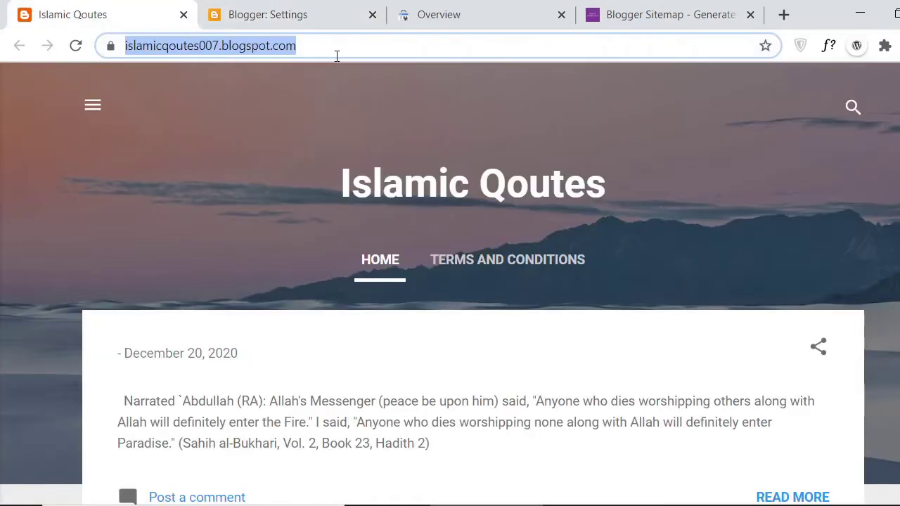
{"action": "left_click", "coordinate": [371, 47]}
{"action": "key", "text": "ctrl+a"}
{"action": "key", "text": "ctrl+c"}
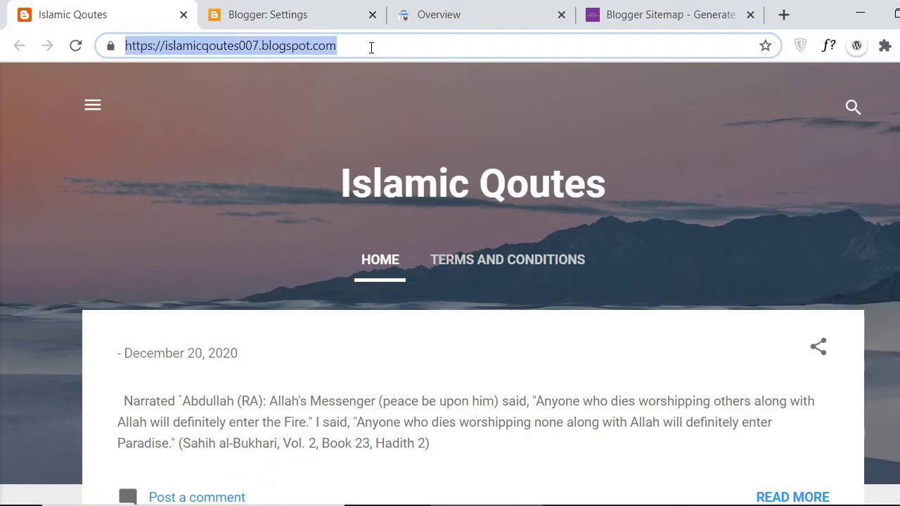
{"action": "left_click", "coordinate": [636, 11]}
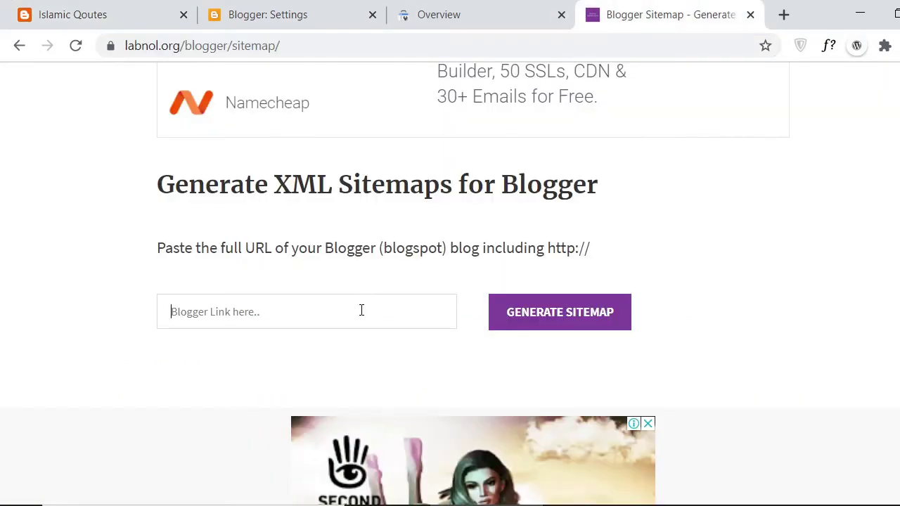
{"action": "key", "text": "ctrl+v"}
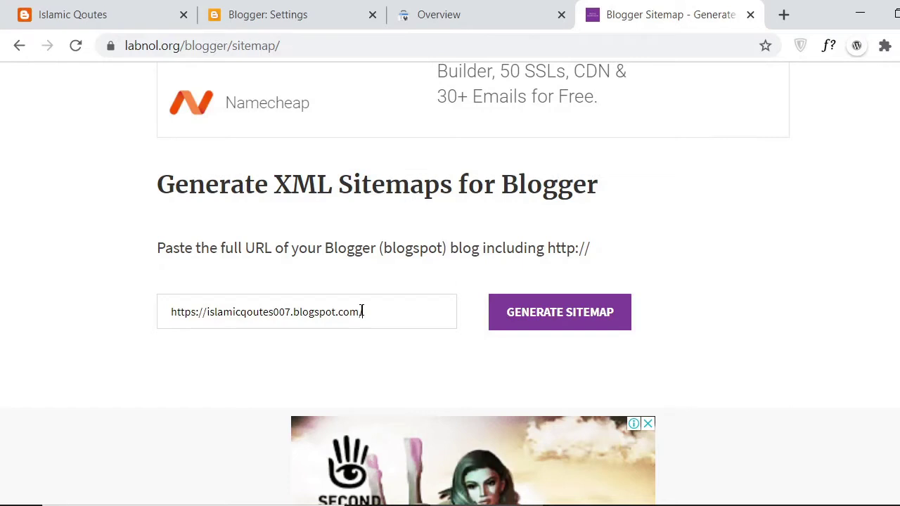
{"action": "left_click", "coordinate": [590, 322]}
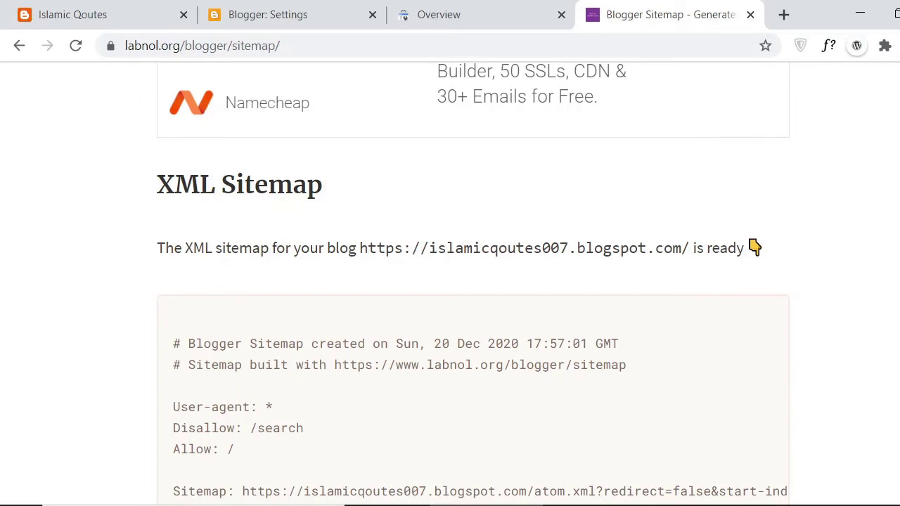
{"action": "scroll", "coordinate": [473, 281], "scroll_direction": "down", "scroll_amount": 2}
{"action": "scroll", "coordinate": [472, 281], "scroll_direction": "down", "scroll_amount": 1}
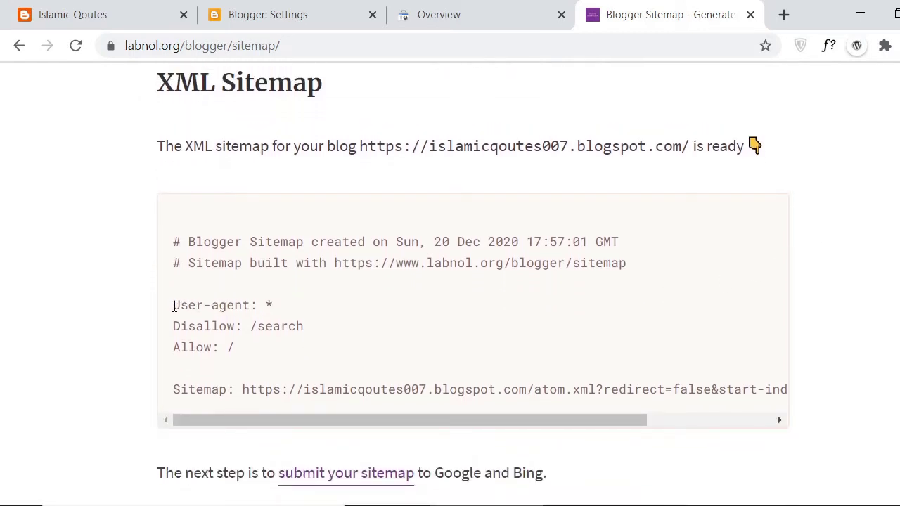
{"action": "left_click_drag", "start_coordinate": [173, 303], "coordinate": [807, 400]}
{"action": "key", "text": "ctrl+c"}
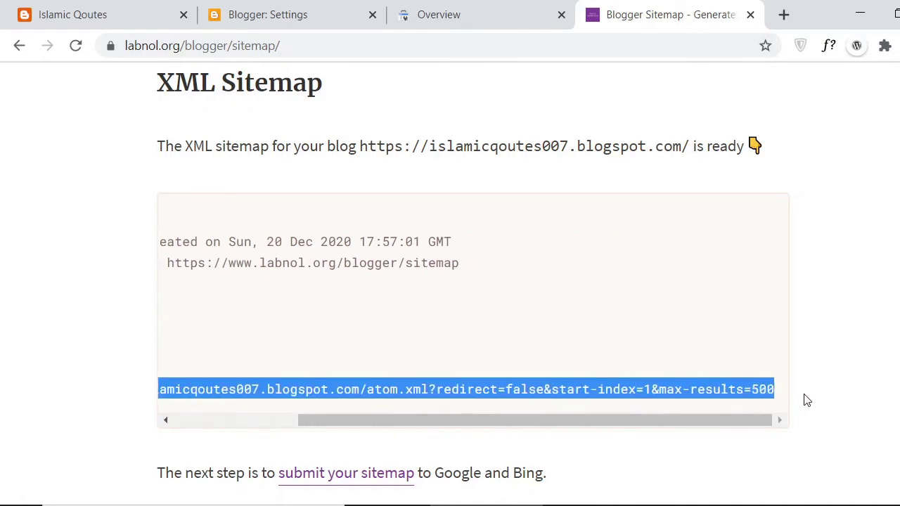
Turn on Enable custom robots.txt in the blog's Crawlers and indexing settings
{"action": "left_click", "coordinate": [247, 20]}
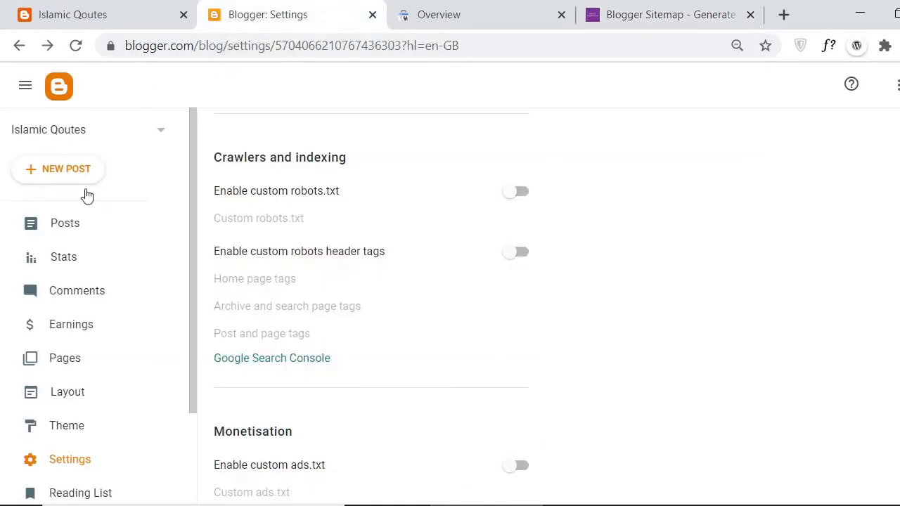
{"action": "left_click", "coordinate": [61, 462]}
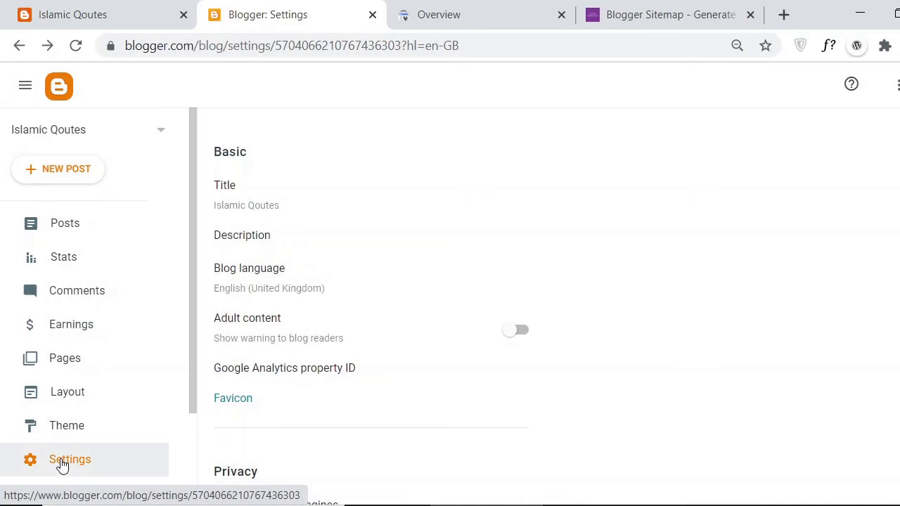
{"action": "scroll", "coordinate": [577, 312], "scroll_direction": "down", "scroll_amount": 3}
{"action": "scroll", "coordinate": [450, 307], "scroll_direction": "down", "scroll_amount": 15}
{"action": "scroll", "coordinate": [450, 308], "scroll_direction": "down", "scroll_amount": 10}
{"action": "scroll", "coordinate": [396, 308], "scroll_direction": "down", "scroll_amount": 8}
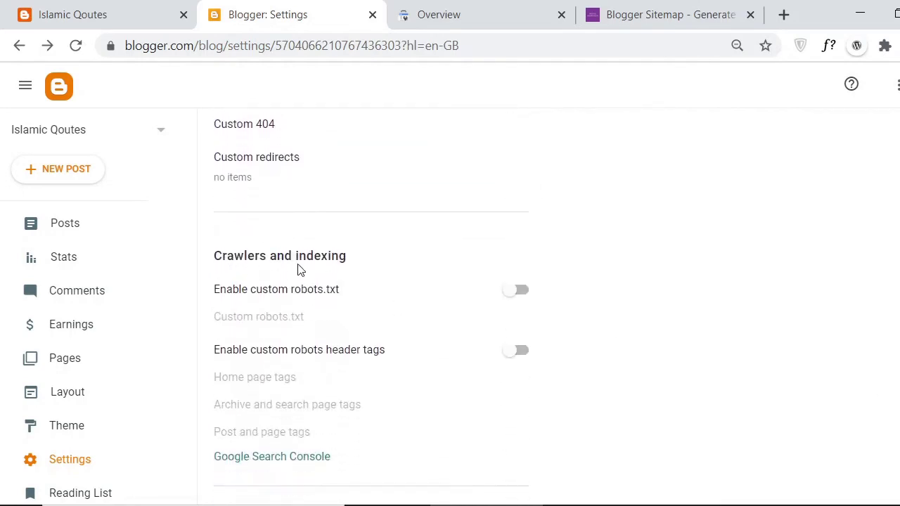
{"action": "left_click", "coordinate": [513, 291]}
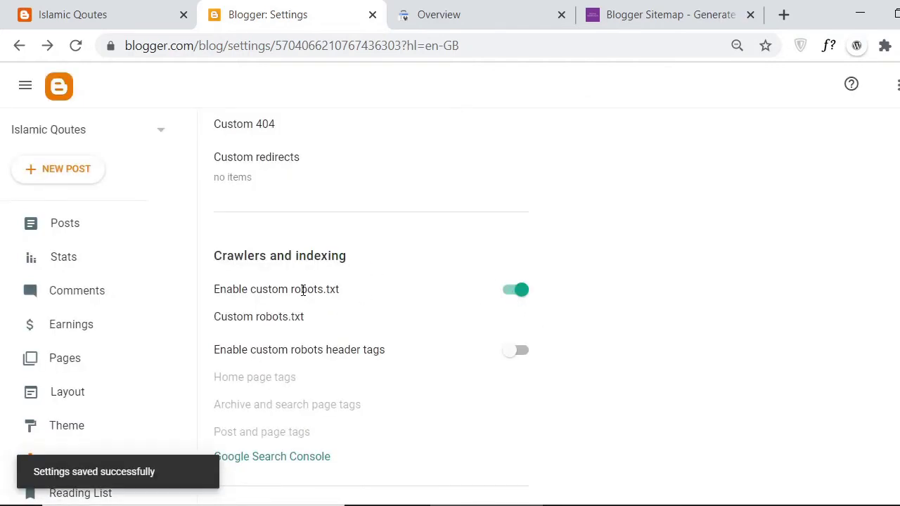
Paste the generated User-agent, Disallow, Allow and atom.xml Sitemap lines into Custom robots.txt and save
{"action": "left_click", "coordinate": [271, 322]}
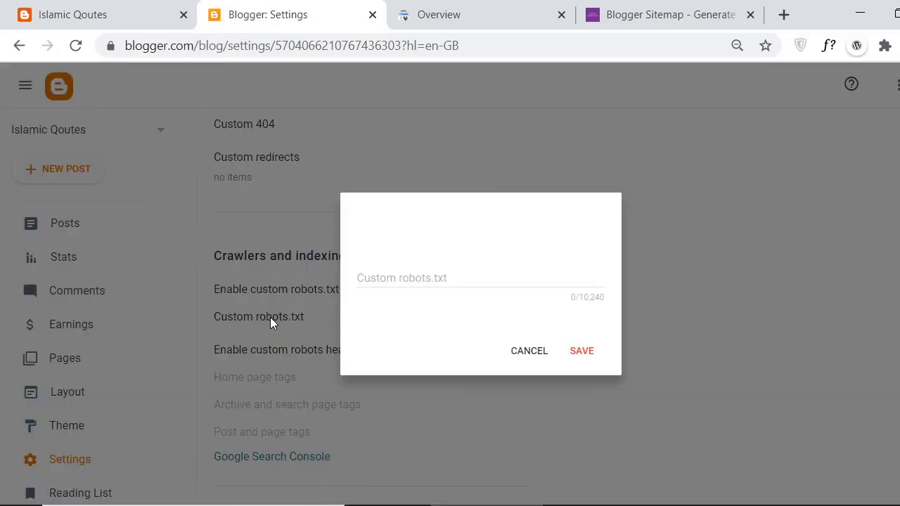
{"action": "left_click", "coordinate": [406, 284]}
{"action": "key", "text": "ctrl+v"}
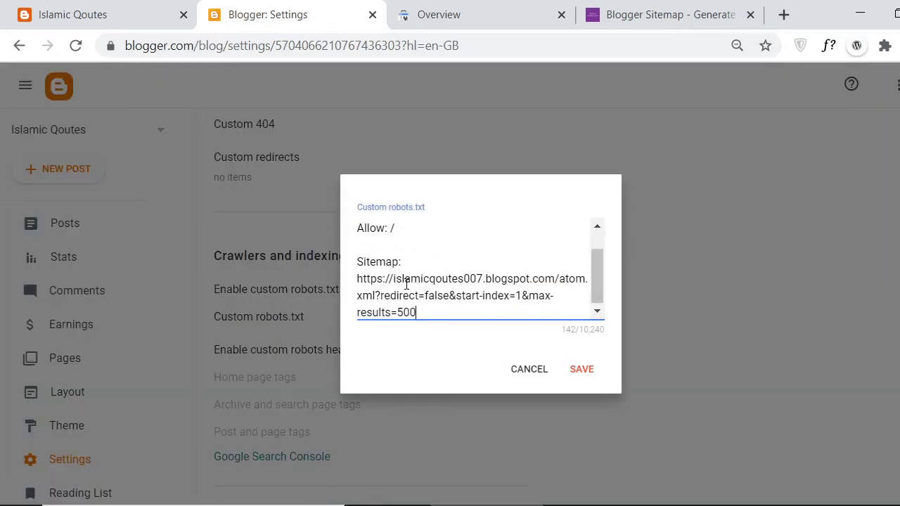
{"action": "left_click", "coordinate": [579, 367]}
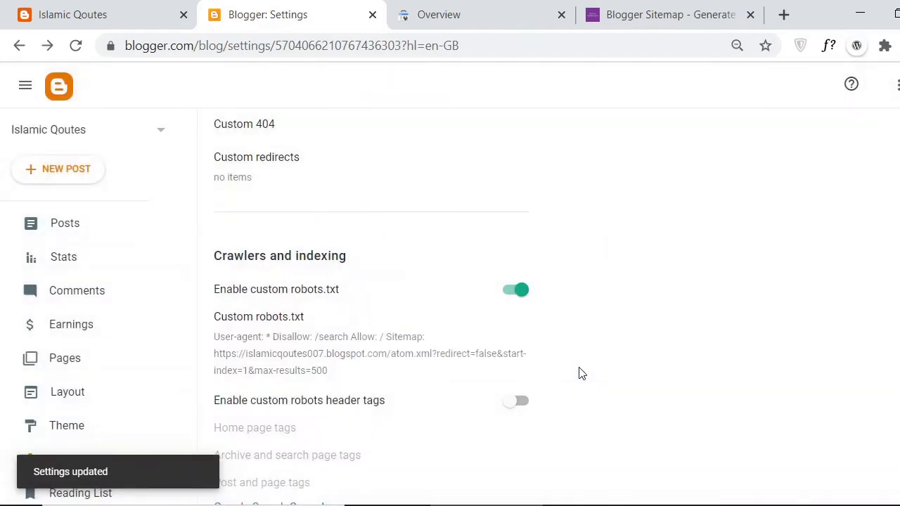
Return to Search Console and open the Sitemaps page under Index
{"action": "left_click", "coordinate": [478, 11]}
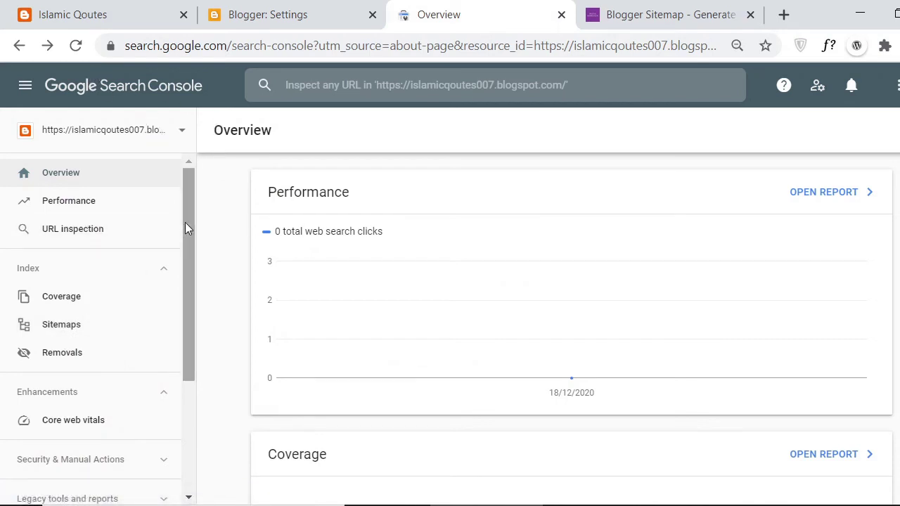
{"action": "scroll", "coordinate": [185, 239], "scroll_direction": "down", "scroll_amount": 1}
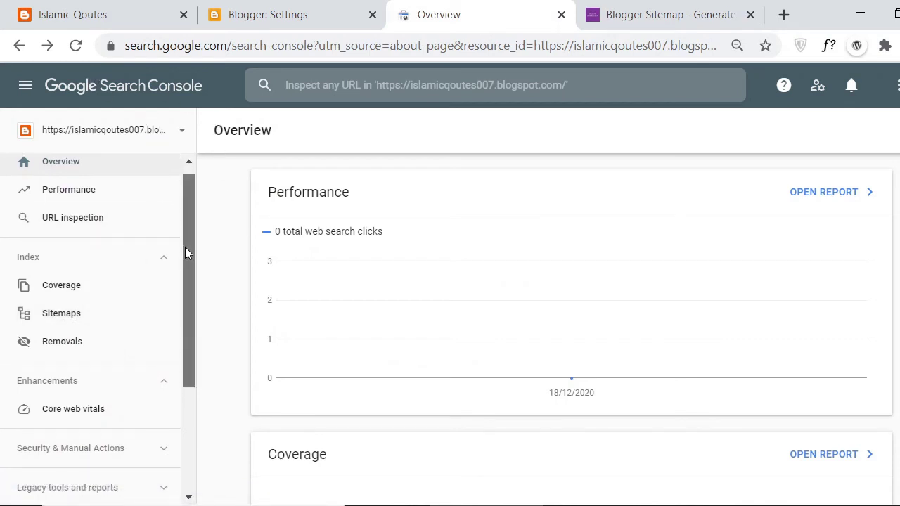
{"action": "left_click", "coordinate": [91, 313]}
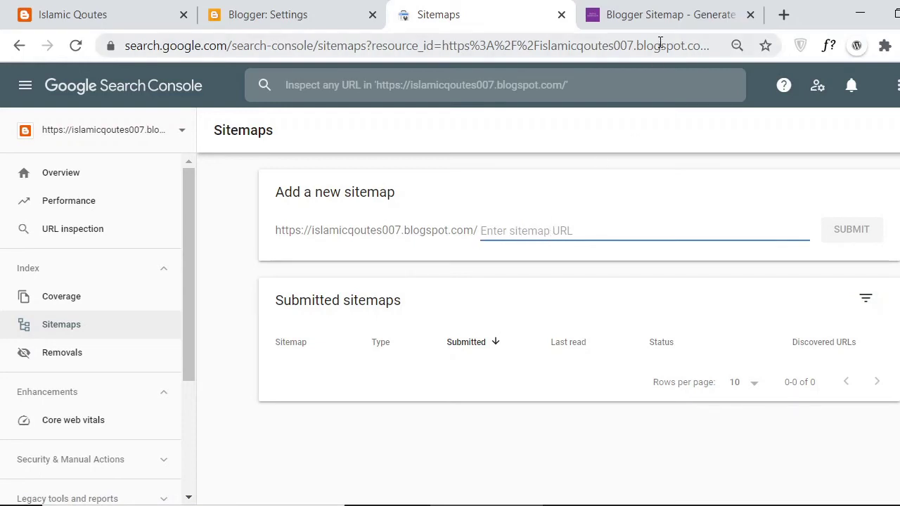
Select the atom.xml?redirect=false&start-index=1&max-results=500 path from the generator output for copying
{"action": "left_click", "coordinate": [661, 12]}
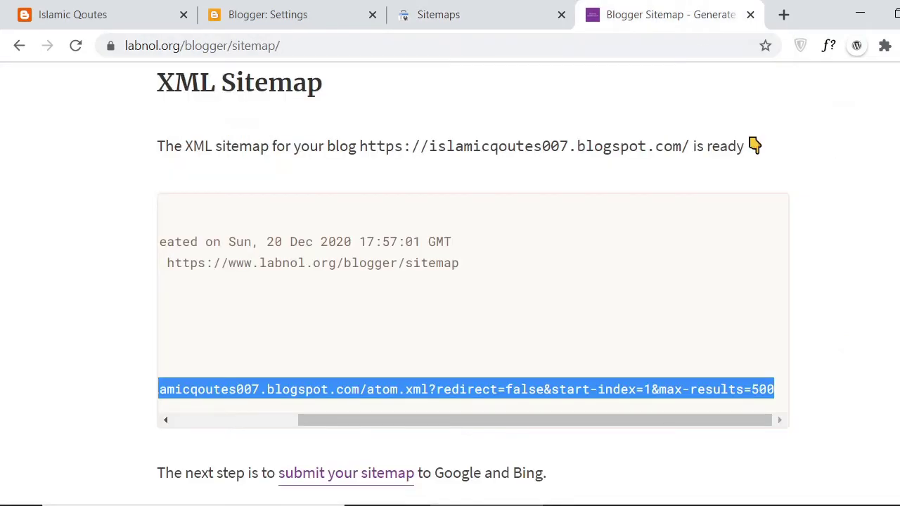
{"action": "left_click", "coordinate": [681, 337]}
{"action": "left_click_drag", "start_coordinate": [608, 418], "coordinate": [350, 422]}
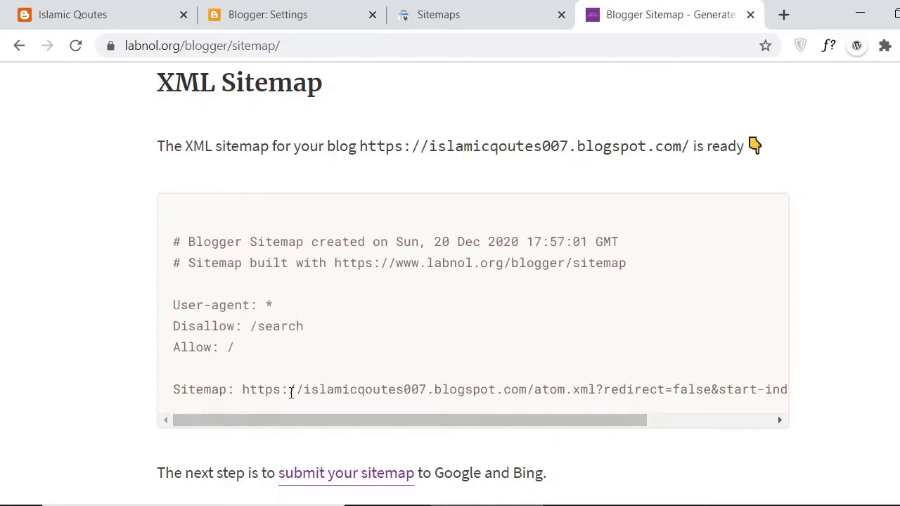
{"action": "left_click_drag", "start_coordinate": [419, 420], "coordinate": [540, 417]}
{"action": "left_click_drag", "start_coordinate": [365, 389], "coordinate": [809, 396]}
{"action": "key", "text": "ctrl+c"}
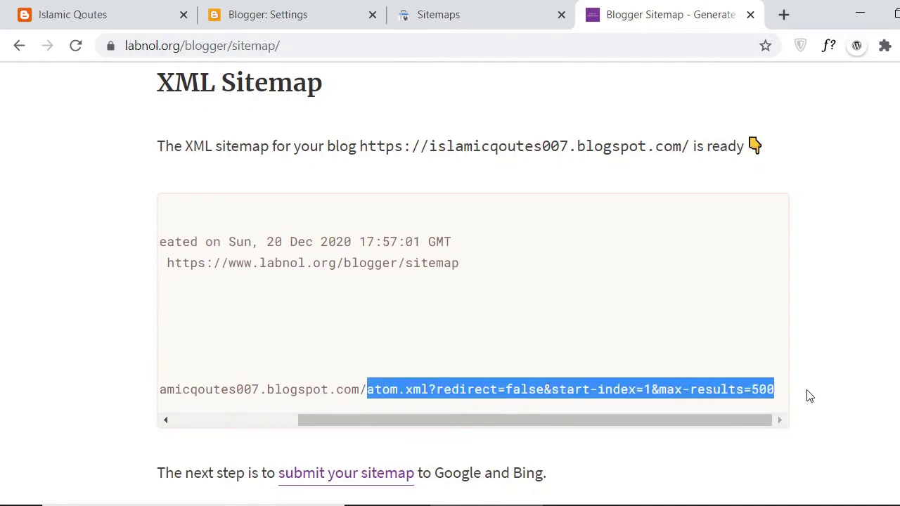
{"action": "left_click", "coordinate": [472, 7]}
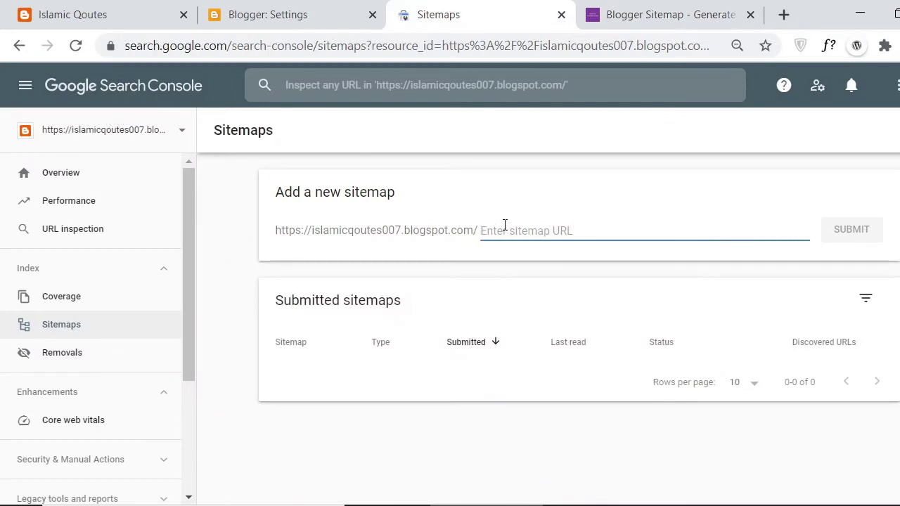
Submit the pasted atom.xml path as a new sitemap and dismiss the success message
{"action": "key", "text": "ctrl+v"}
{"action": "left_click", "coordinate": [854, 237]}
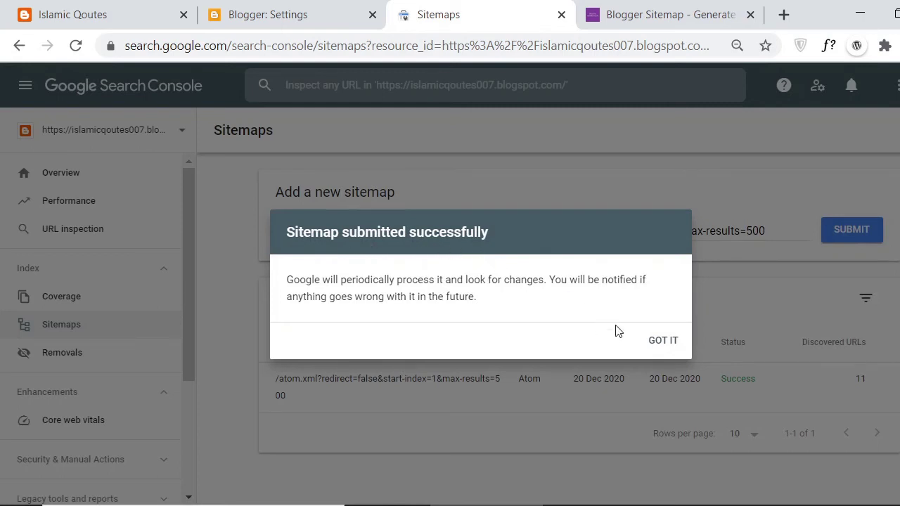
{"action": "left_click", "coordinate": [660, 341]}
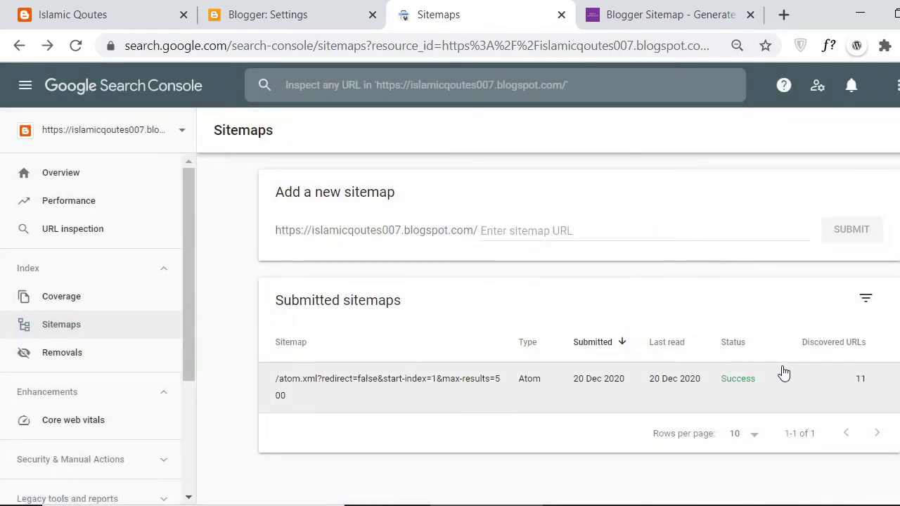